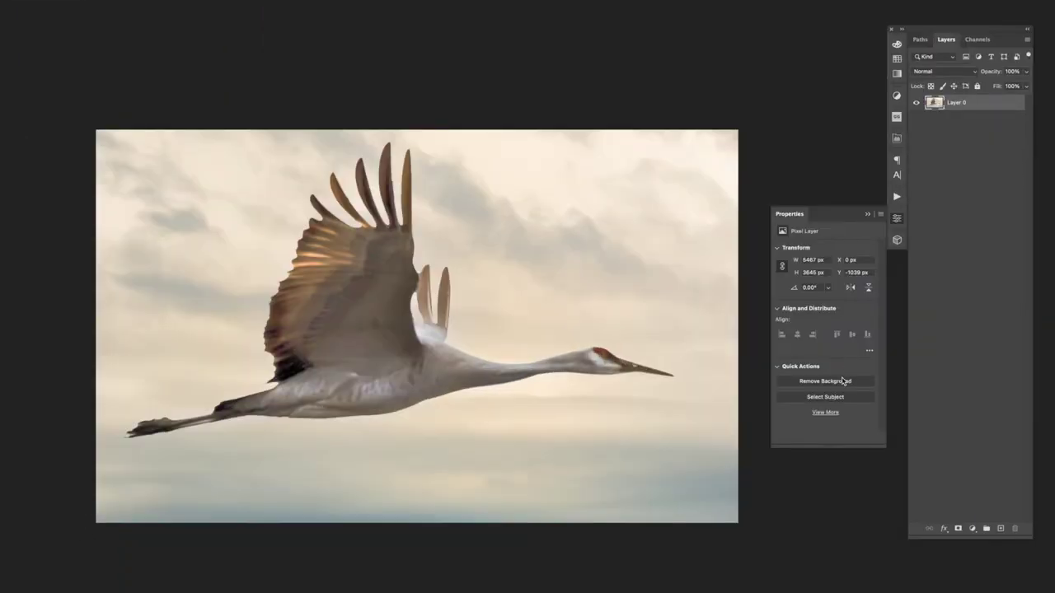
- Remove the crane photo's sky background and drop the cut-out crane onto the pink poster
{"action": "left_click", "coordinate": [843, 380]}
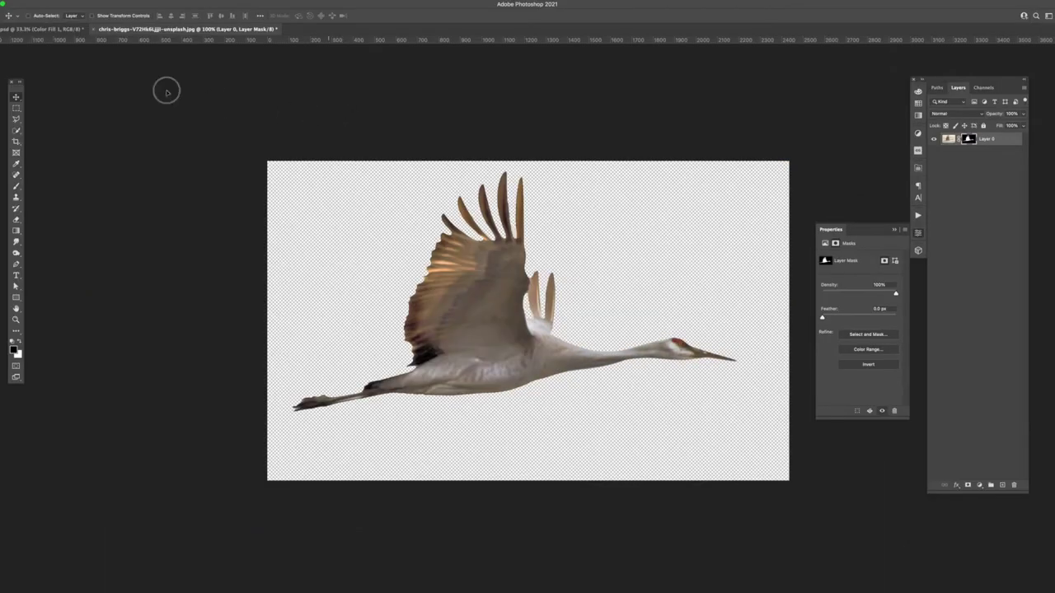
{"action": "mouse_move", "coordinate": [165, 91]}
{"action": "left_mouse_down"}
{"action": "mouse_move", "coordinate": [528, 269]}
{"action": "mouse_move", "coordinate": [684, 319]}
{"action": "left_mouse_up"}
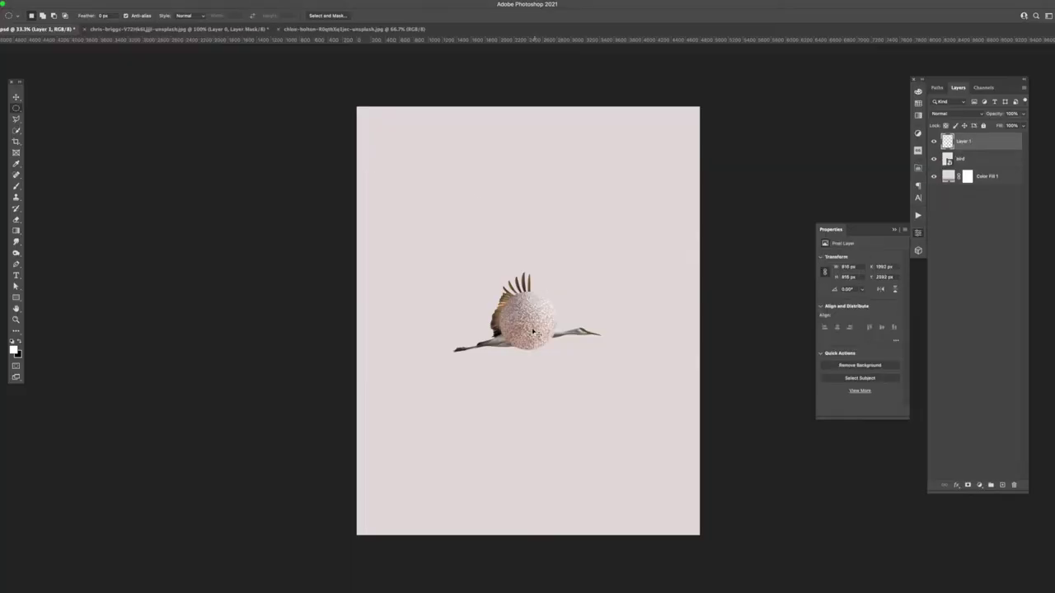
- Position the textured spheres over the crane, then rotate the branch 90° and nudge it lower
{"action": "mouse_move", "coordinate": [534, 331]}
{"action": "left_mouse_down"}
{"action": "mouse_move", "coordinate": [536, 386]}
{"action": "mouse_move", "coordinate": [531, 350]}
{"action": "left_mouse_up"}
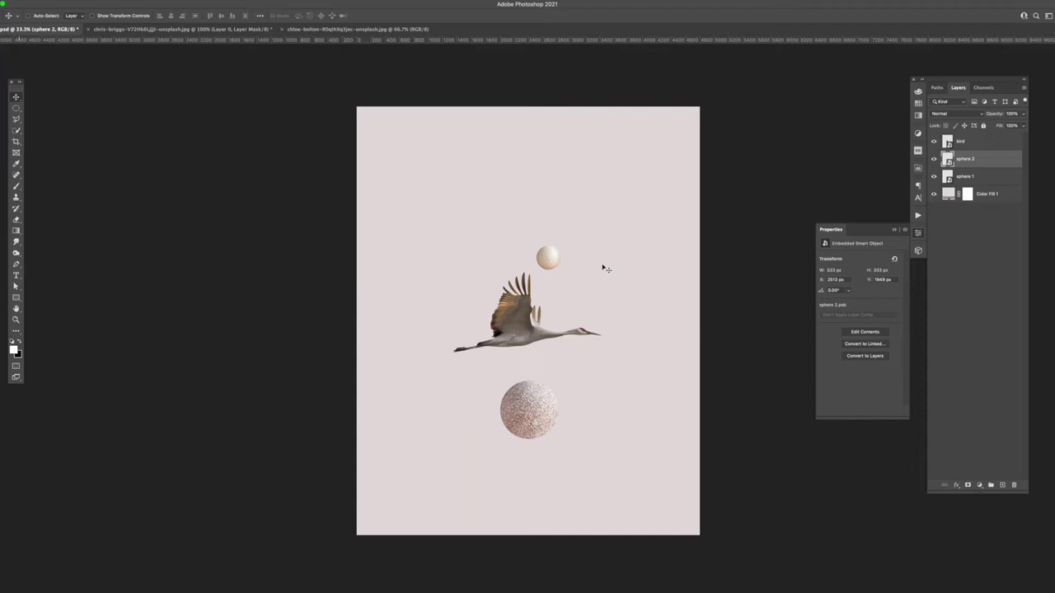
{"action": "left_click_drag", "start_coordinate": [607, 271], "coordinate": [576, 232]}
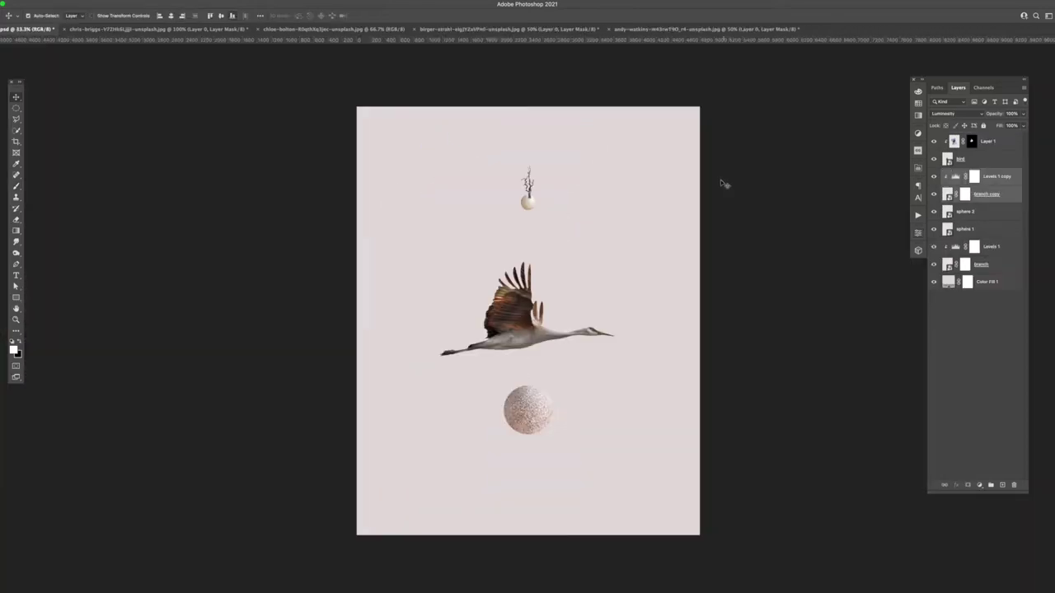
{"action": "left_click", "coordinate": [934, 194]}
{"action": "left_click", "coordinate": [980, 264]}
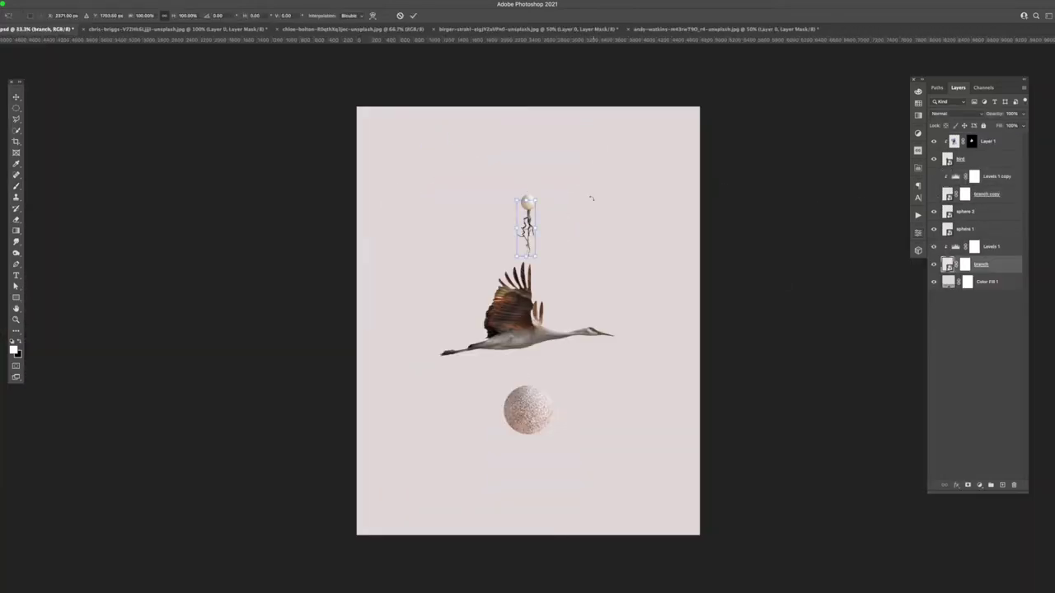
{"action": "key", "text": "ctrl+t"}
{"action": "left_click_drag", "start_coordinate": [589, 198], "coordinate": [587, 294]}
{"action": "left_click_drag", "start_coordinate": [541, 231], "coordinate": [541, 241]}
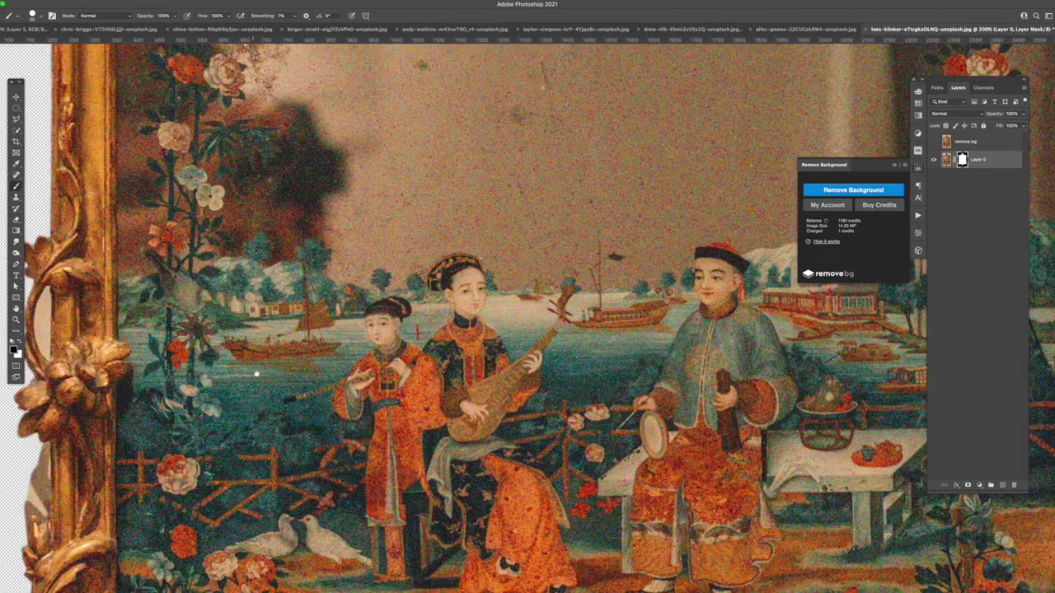
- Paint white on the mirror's layer mask to restore its wall areas
{"action": "scroll", "coordinate": [272, 292], "scroll_direction": "up", "scroll_amount": 5}
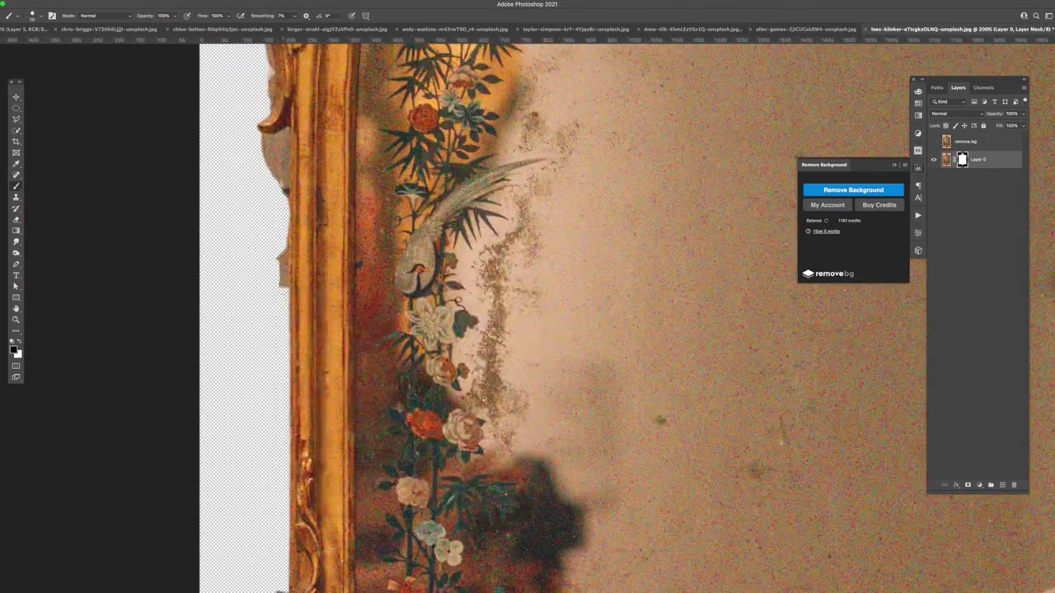
{"action": "scroll", "coordinate": [272, 292], "scroll_direction": "up", "scroll_amount": 2}
{"action": "scroll", "coordinate": [272, 292], "scroll_direction": "up", "scroll_amount": 2}
{"action": "scroll", "coordinate": [488, 298], "scroll_direction": "up", "scroll_amount": 4}
{"action": "scroll", "coordinate": [489, 298], "scroll_direction": "left", "scroll_amount": 4}
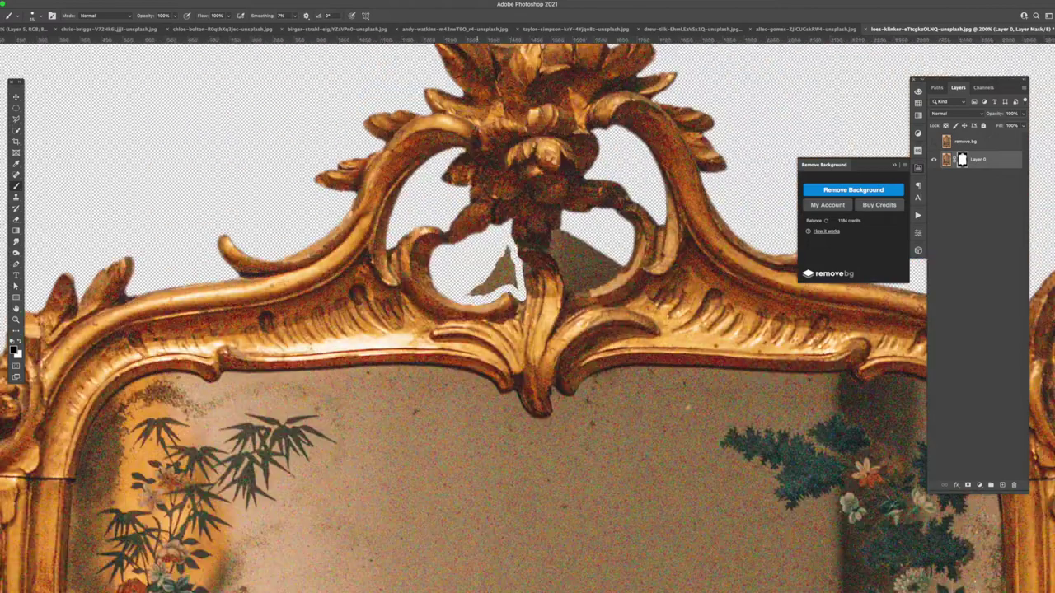
{"action": "scroll", "coordinate": [494, 277], "scroll_direction": "right", "scroll_amount": 2}
{"action": "scroll", "coordinate": [494, 330], "scroll_direction": "right", "scroll_amount": 6}
{"action": "scroll", "coordinate": [529, 361], "scroll_direction": "down", "scroll_amount": 3}
{"action": "scroll", "coordinate": [523, 534], "scroll_direction": "down", "scroll_amount": 5}
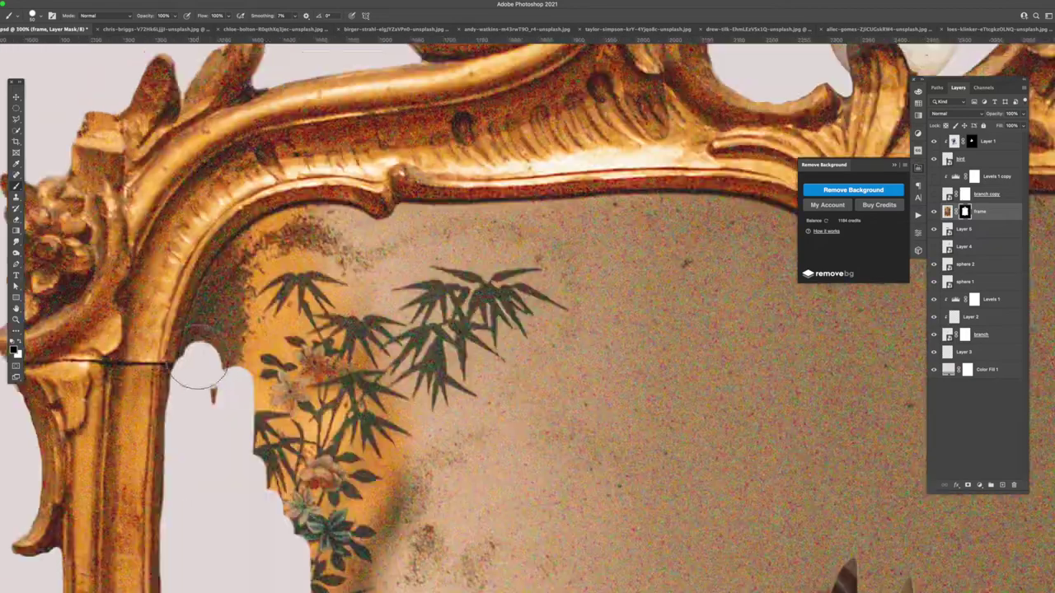
{"action": "left_click_drag", "start_coordinate": [198, 367], "coordinate": [396, 202]}
{"action": "scroll", "coordinate": [494, 263], "scroll_direction": "up", "scroll_amount": 3}
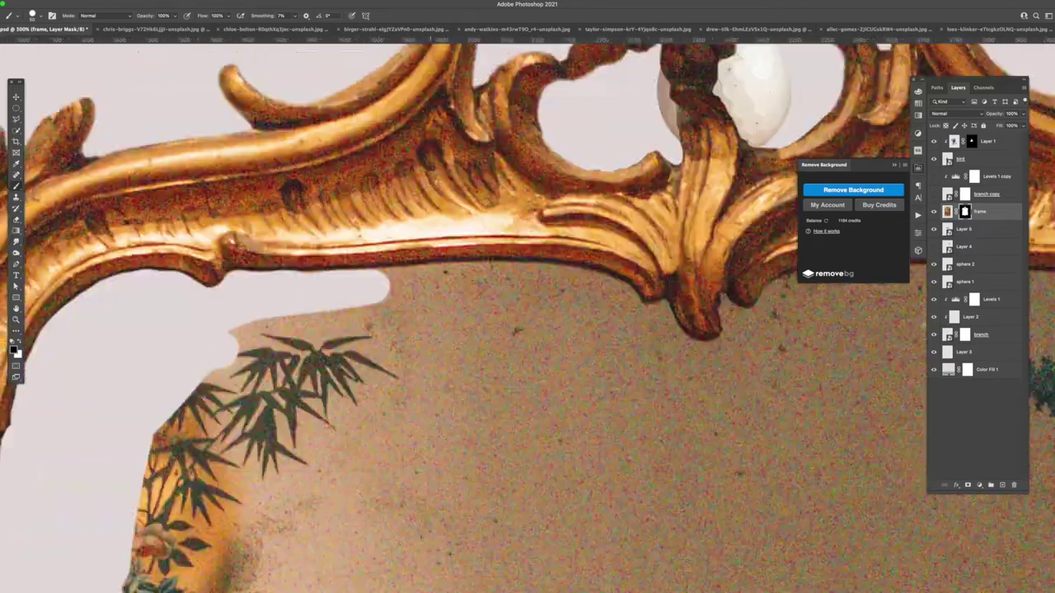
{"action": "left_click_drag", "start_coordinate": [363, 272], "coordinate": [709, 362]}
- Fill the remaining wall gaps beside the right column and near the frame corner
{"action": "scroll", "coordinate": [495, 289], "scroll_direction": "right", "scroll_amount": 5}
{"action": "left_click_drag", "start_coordinate": [473, 235], "coordinate": [465, 363]}
{"action": "scroll", "coordinate": [473, 329], "scroll_direction": "down", "scroll_amount": 3}
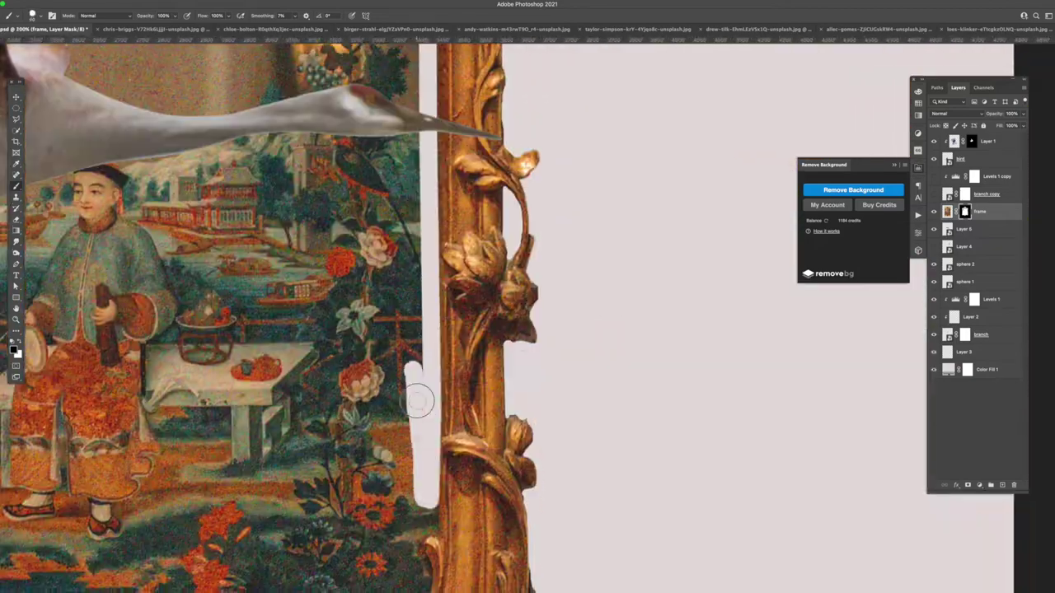
{"action": "scroll", "coordinate": [473, 330], "scroll_direction": "down", "scroll_amount": 3}
{"action": "left_click_drag", "start_coordinate": [432, 325], "coordinate": [400, 446]}
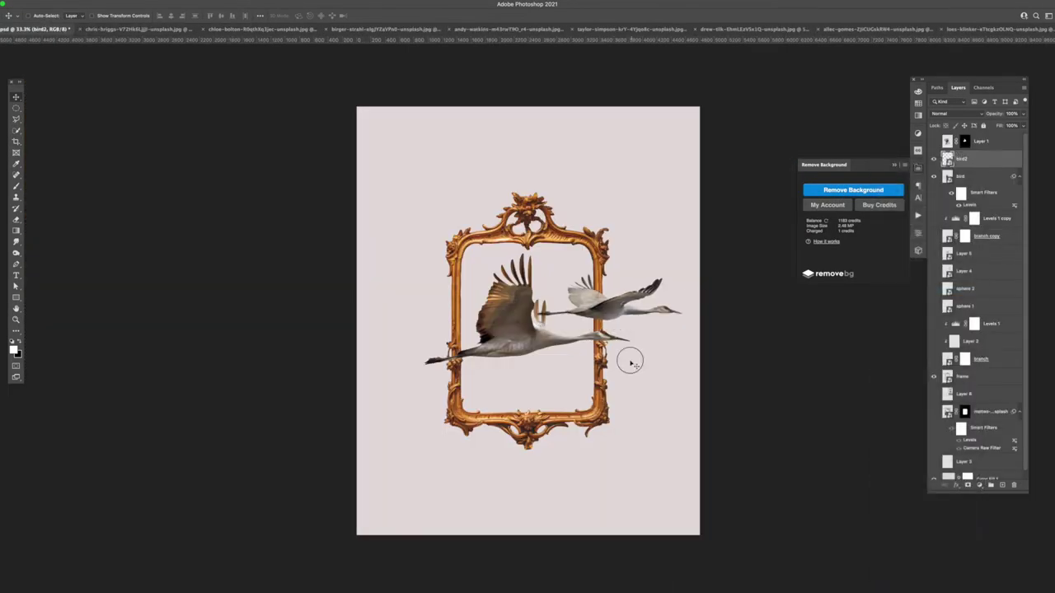
- Shrink the second and lower-left cranes, then bring another crane into the composition
{"action": "left_click_drag", "start_coordinate": [669, 357], "coordinate": [614, 410]}
{"action": "key", "text": "Return"}
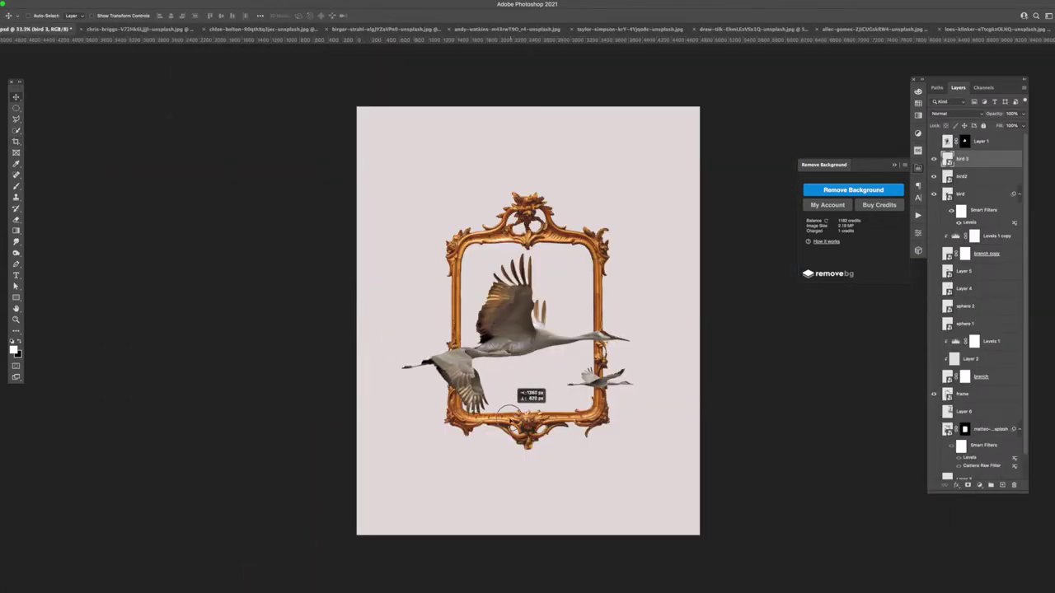
{"action": "mouse_move", "coordinate": [517, 354]}
{"action": "left_mouse_down"}
{"action": "mouse_move", "coordinate": [504, 421]}
{"action": "mouse_move", "coordinate": [495, 409]}
{"action": "left_mouse_up"}
{"action": "key", "text": "ctrl+t"}
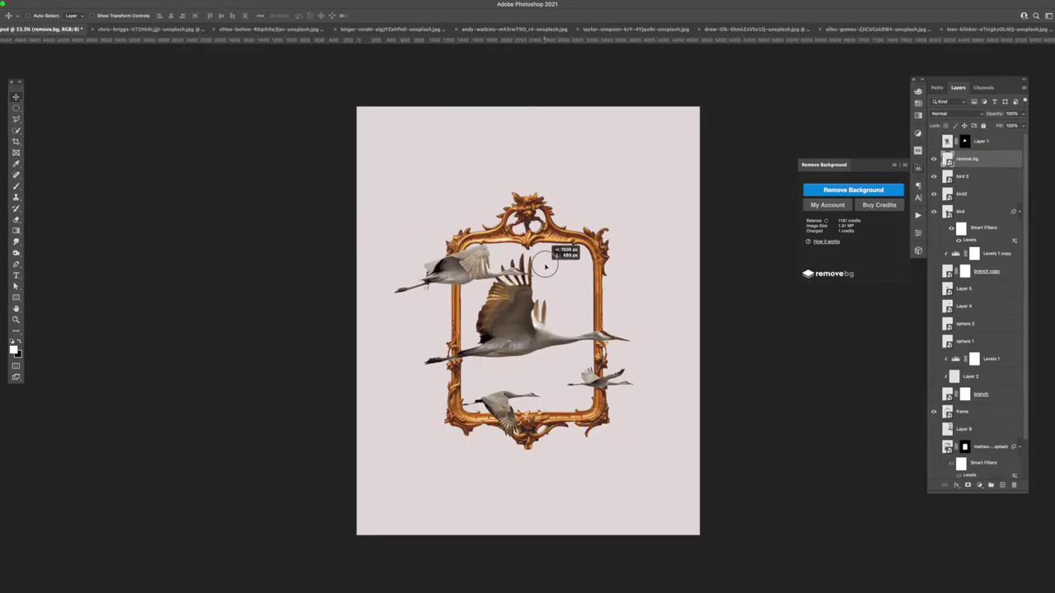
{"action": "left_click_drag", "start_coordinate": [51, 96], "coordinate": [629, 240]}
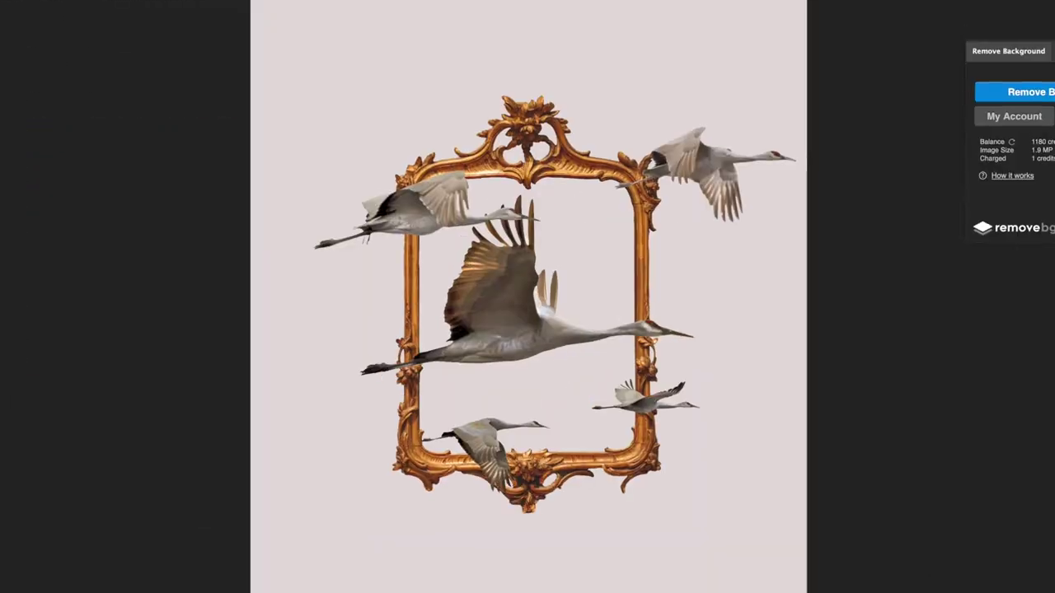
- Arrange the lower cranes inside the frame and view the cloud photo's Green channel alone
{"action": "left_click_drag", "start_coordinate": [638, 395], "coordinate": [580, 375]}
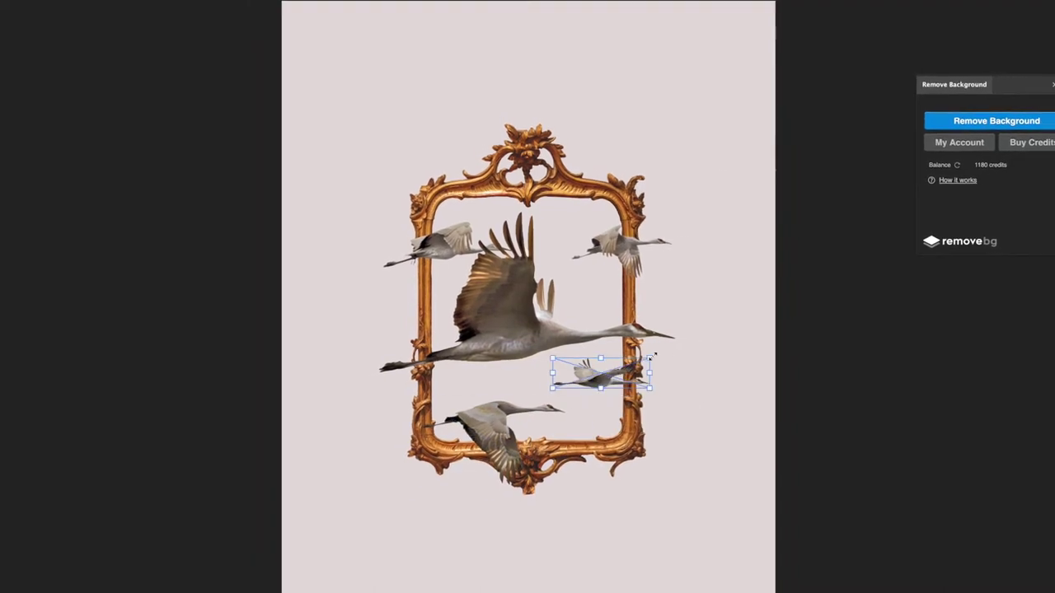
{"action": "left_click_drag", "start_coordinate": [491, 437], "coordinate": [507, 436]}
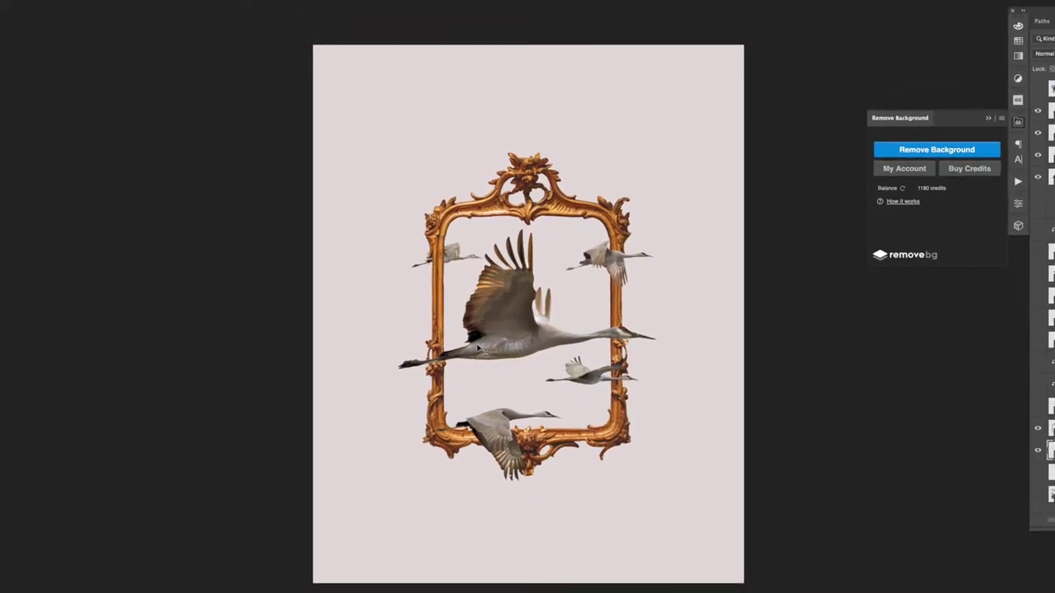
{"action": "left_click_drag", "start_coordinate": [577, 324], "coordinate": [547, 322]}
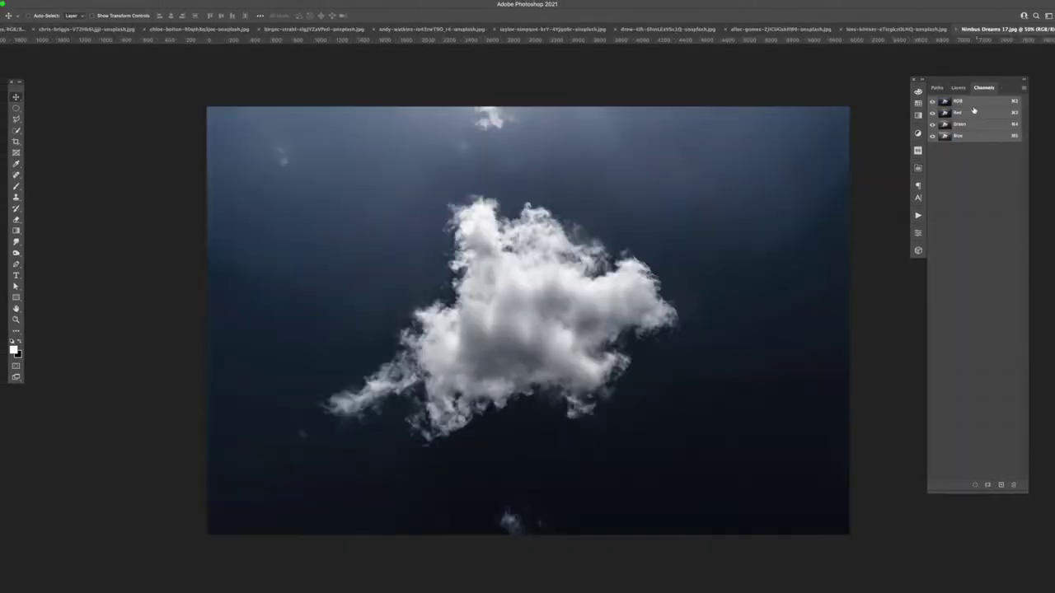
{"action": "left_click", "coordinate": [960, 124]}
- Duplicate the Green channel and apply Levels to darken the sky around the cloud
{"action": "left_click_drag", "start_coordinate": [959, 124], "coordinate": [1001, 485]}
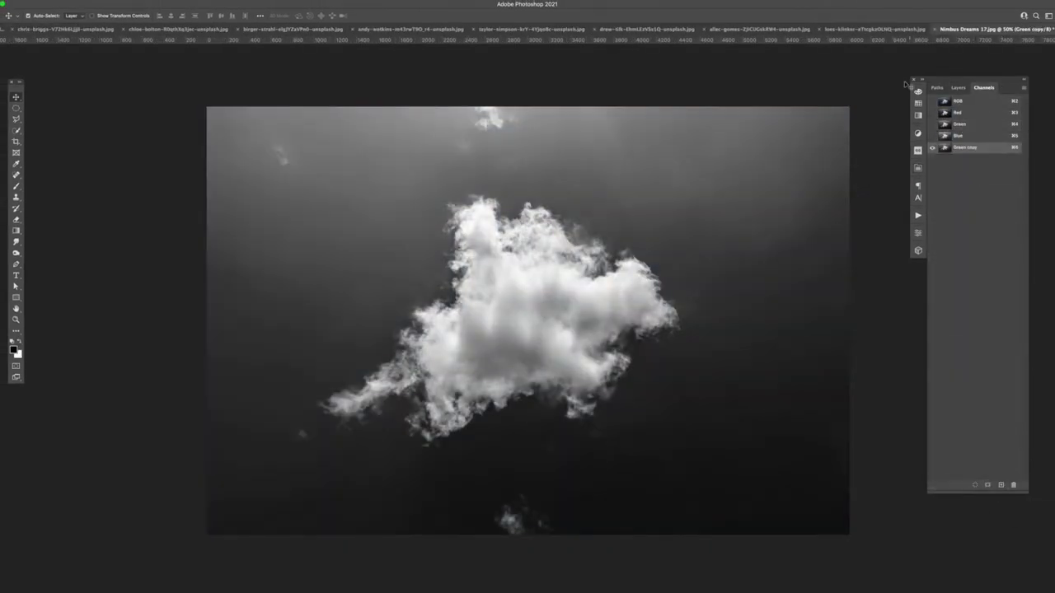
{"action": "key", "text": "ctrl+l"}
{"action": "left_click_drag", "start_coordinate": [554, 163], "coordinate": [543, 166]}
{"action": "left_click_drag", "start_coordinate": [523, 67], "coordinate": [777, 134]}
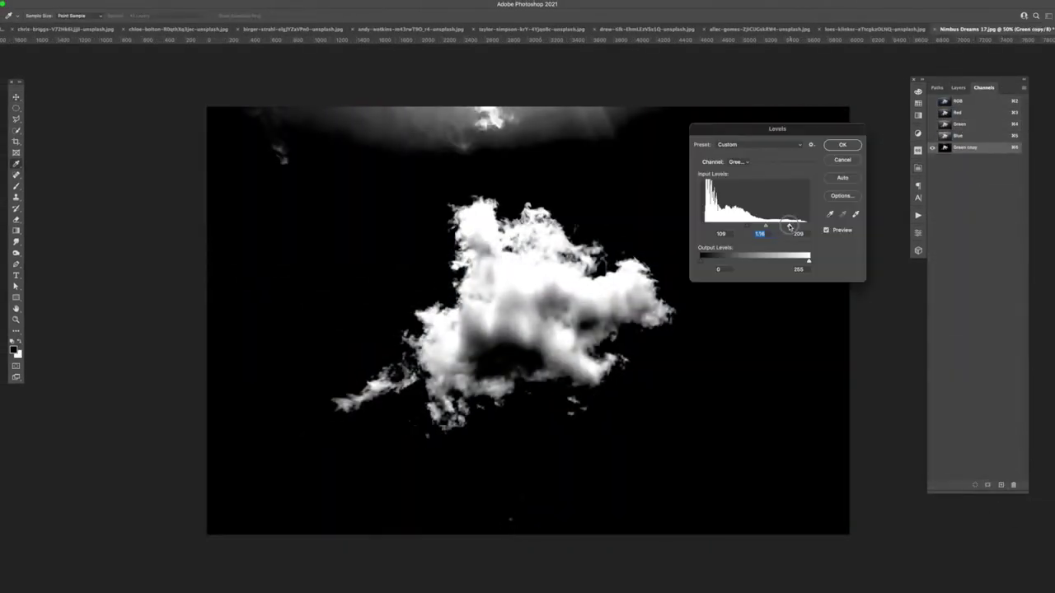
{"action": "key", "text": "Return"}
- Paint the bright top strip black and the cloud's dark patches white on the channel copy
{"action": "key", "text": "b"}
{"action": "left_click_drag", "start_coordinate": [494, 128], "coordinate": [546, 120]}
{"action": "left_click_drag", "start_coordinate": [247, 128], "coordinate": [659, 128]}
{"action": "key", "text": "x"}
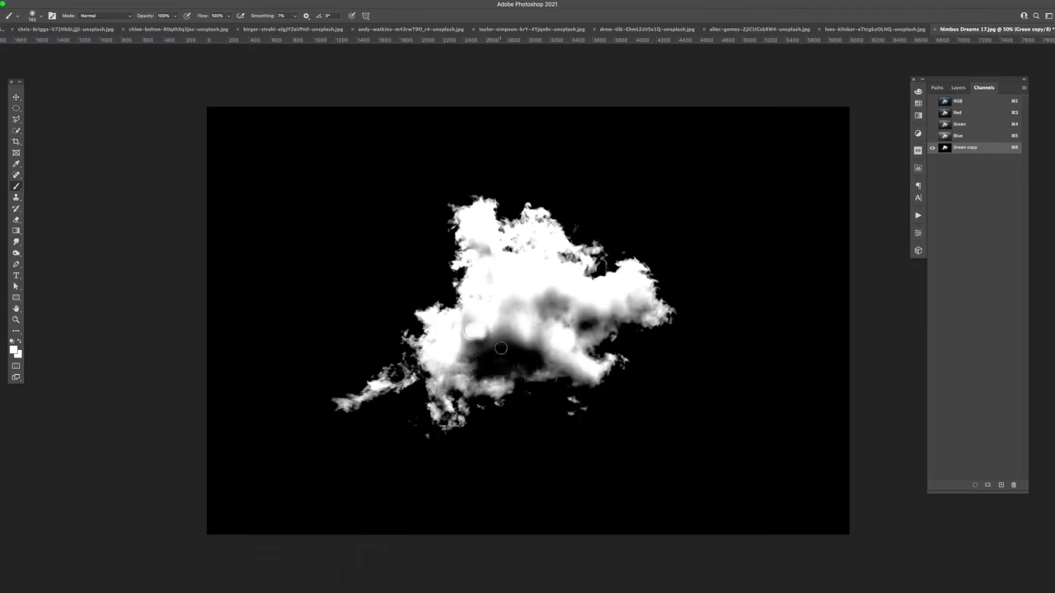
{"action": "mouse_move", "coordinate": [486, 333]}
{"action": "left_mouse_down"}
{"action": "mouse_move", "coordinate": [577, 299]}
{"action": "mouse_move", "coordinate": [474, 360]}
{"action": "left_mouse_up"}
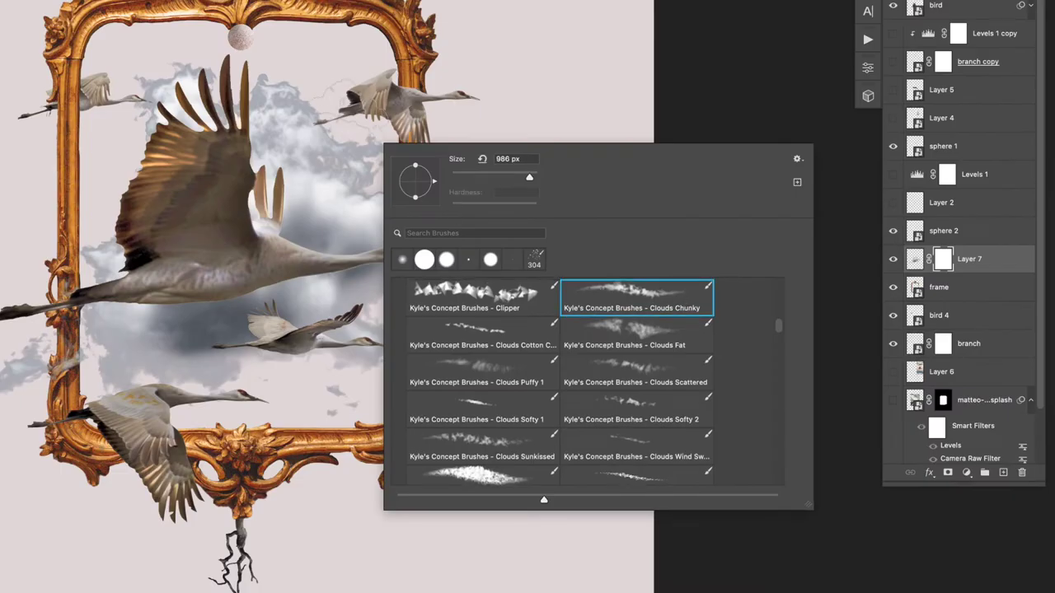
{"action": "key", "text": "Return"}
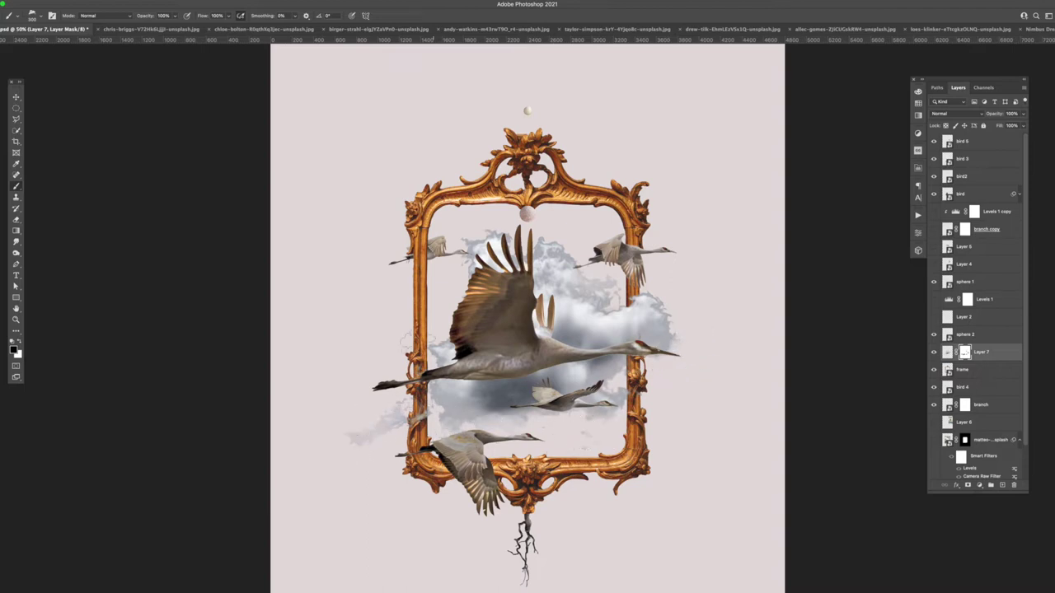
- Shift the cloud layer's hue by +8 with Hue/Saturation
{"action": "key", "text": "ctrl+2"}
{"action": "key", "text": "ctrl+u"}
{"action": "left_click_drag", "start_coordinate": [779, 275], "coordinate": [784, 277]}
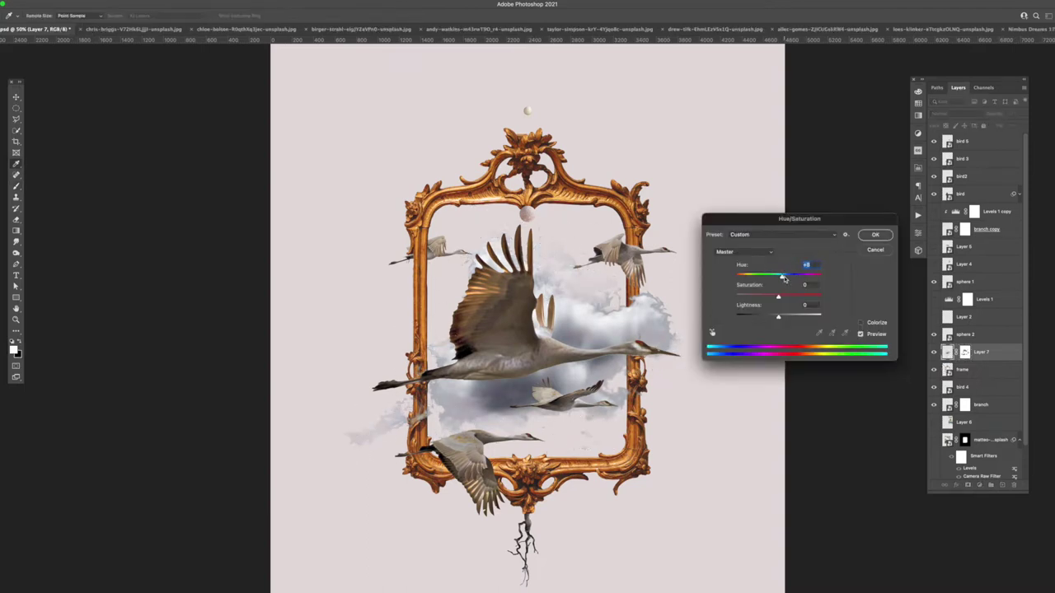
{"action": "left_click", "coordinate": [873, 236]}
{"action": "left_click", "coordinate": [964, 353]}
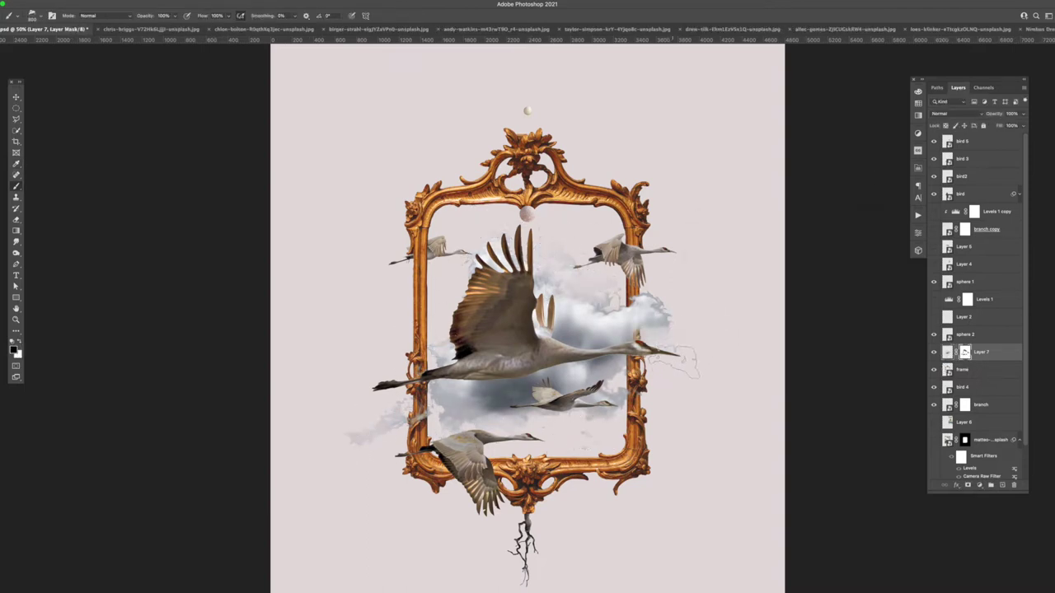
- Reveal more cloud beside the lower crane and send the cloud layer behind the frame
{"action": "left_click_drag", "start_coordinate": [416, 412], "coordinate": [477, 427]}
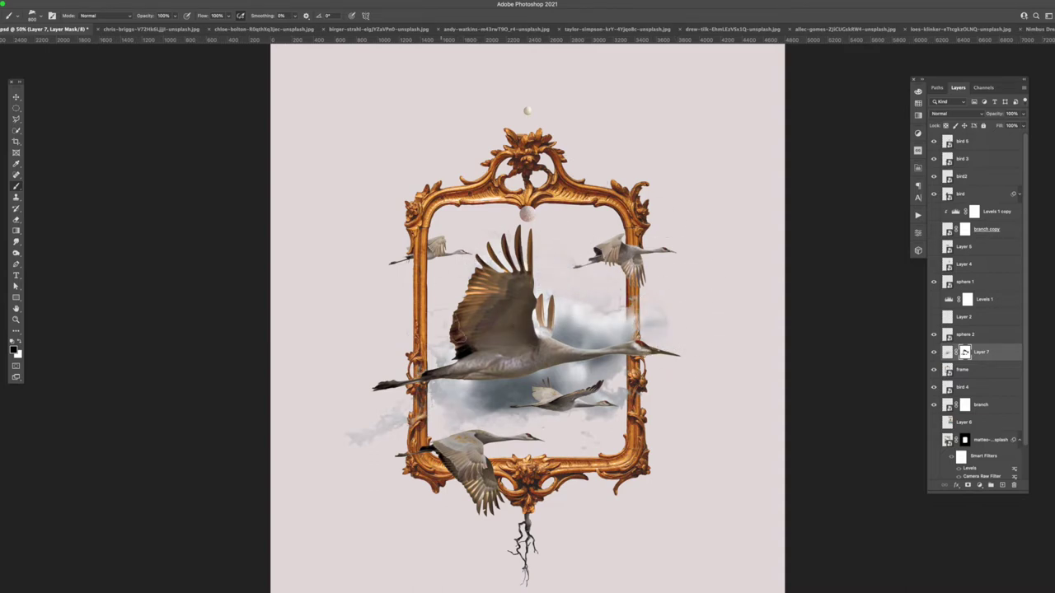
{"action": "key", "text": "v"}
{"action": "key", "text": "ctrl+bracketleft"}
{"action": "key", "text": "ctrl+bracketleft"}
{"action": "key", "text": "ctrl+bracketleft"}
{"action": "left_click_drag", "start_coordinate": [621, 563], "coordinate": [600, 542]}
- On a new layer, brush white clouds near the right-hand crane and the frame's left edge
{"action": "key", "text": "ctrl+alt+shift+n"}
{"action": "key", "text": "ctrl+bracketright"}
{"action": "key", "text": "ctrl+bracketright"}
{"action": "key", "text": "ctrl+bracketright"}
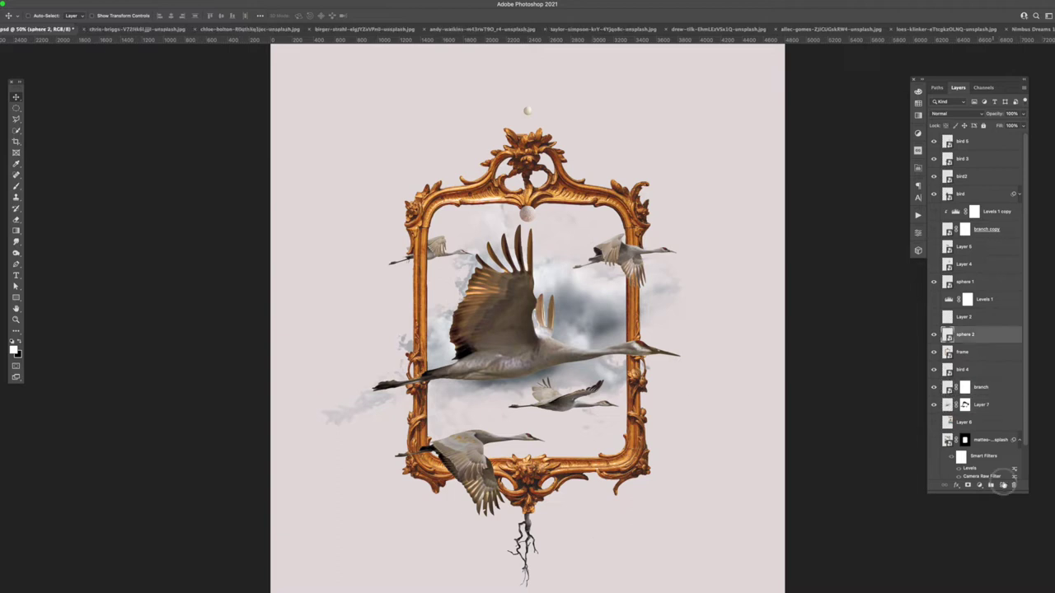
{"action": "key", "text": "b"}
{"action": "left_click_drag", "start_coordinate": [613, 293], "coordinate": [660, 283]}
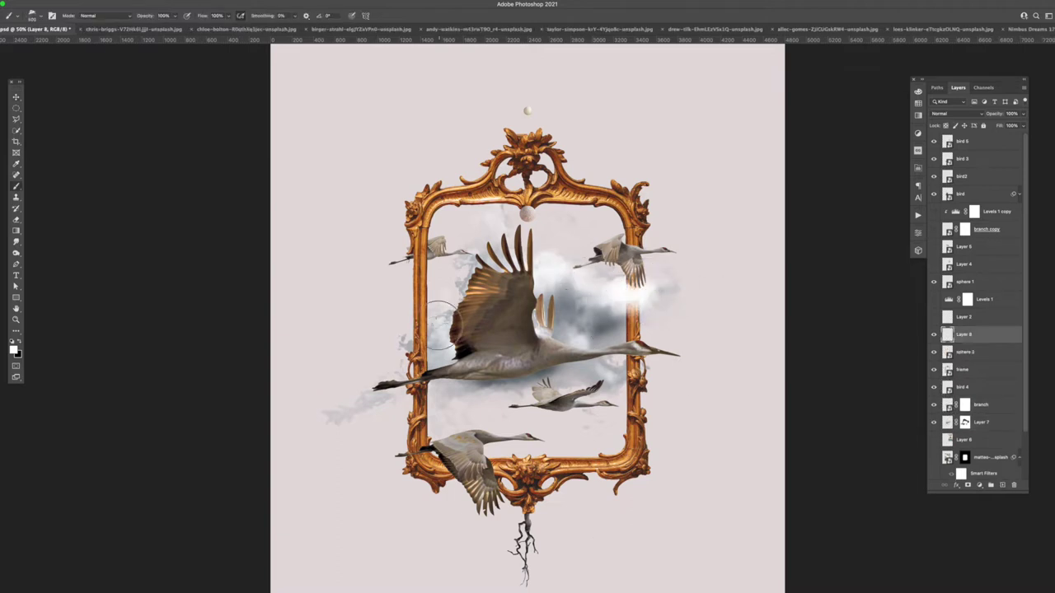
{"action": "left_click_drag", "start_coordinate": [416, 325], "coordinate": [437, 363]}
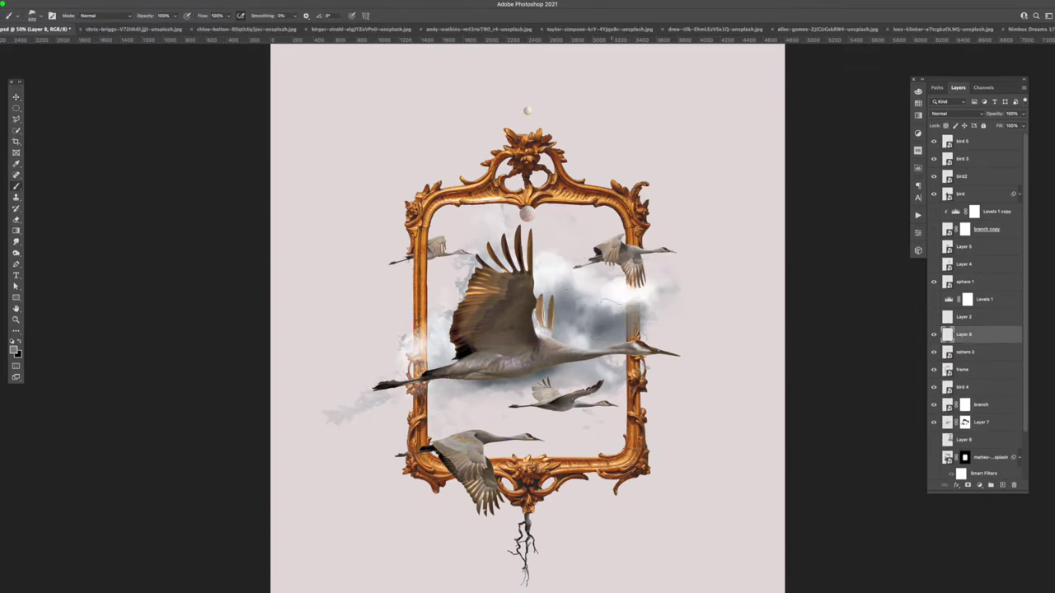
{"action": "left_click_drag", "start_coordinate": [609, 301], "coordinate": [729, 238]}
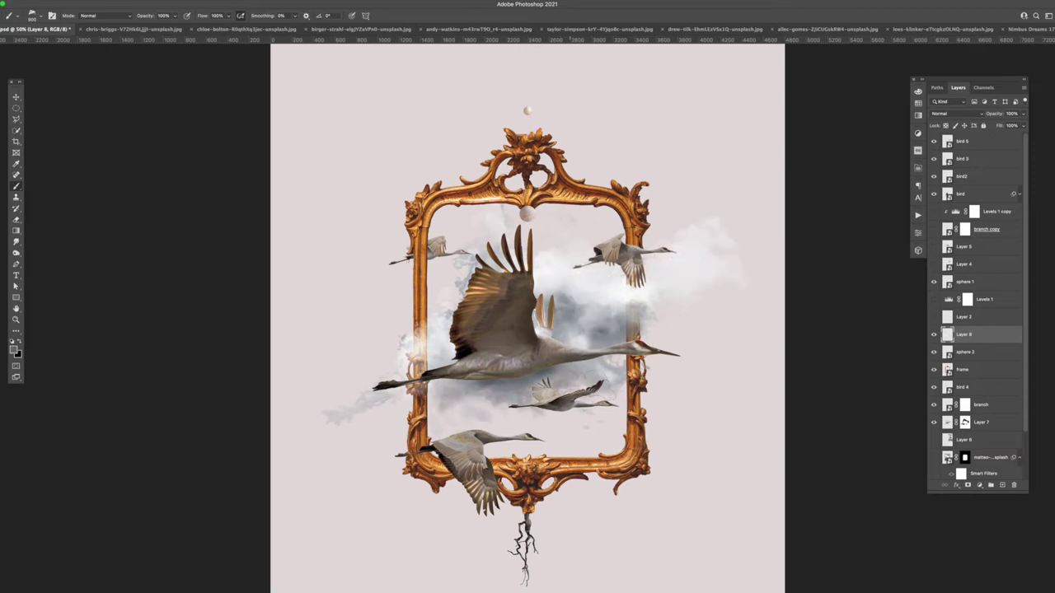
- Paint a grey wisp left of the frame and white clouds at the upper right and lower left
{"action": "left_click", "coordinate": [965, 422]}
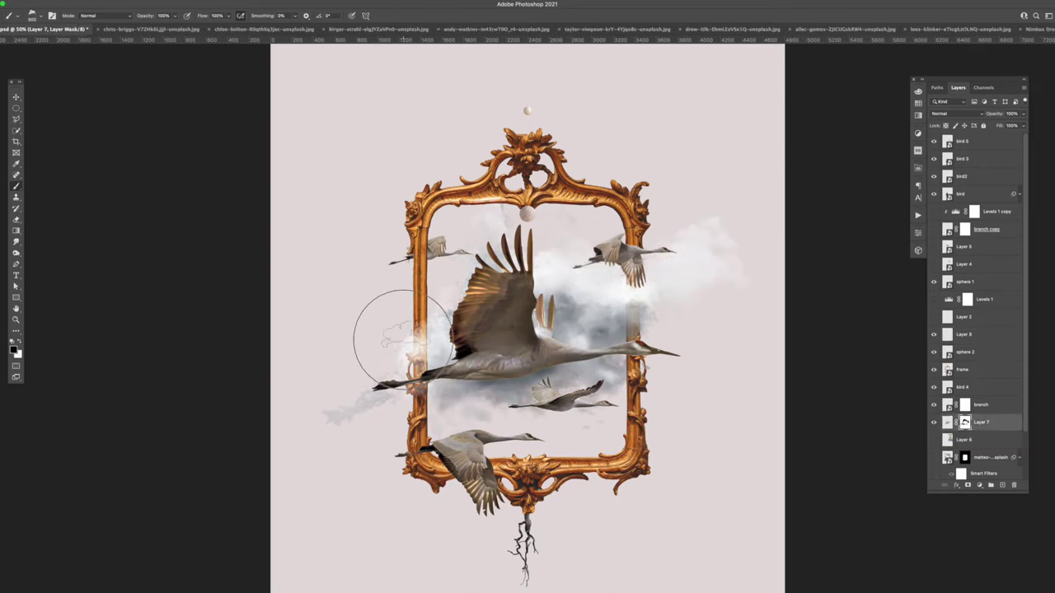
{"action": "left_click", "coordinate": [964, 334]}
{"action": "left_click_drag", "start_coordinate": [384, 376], "coordinate": [346, 396]}
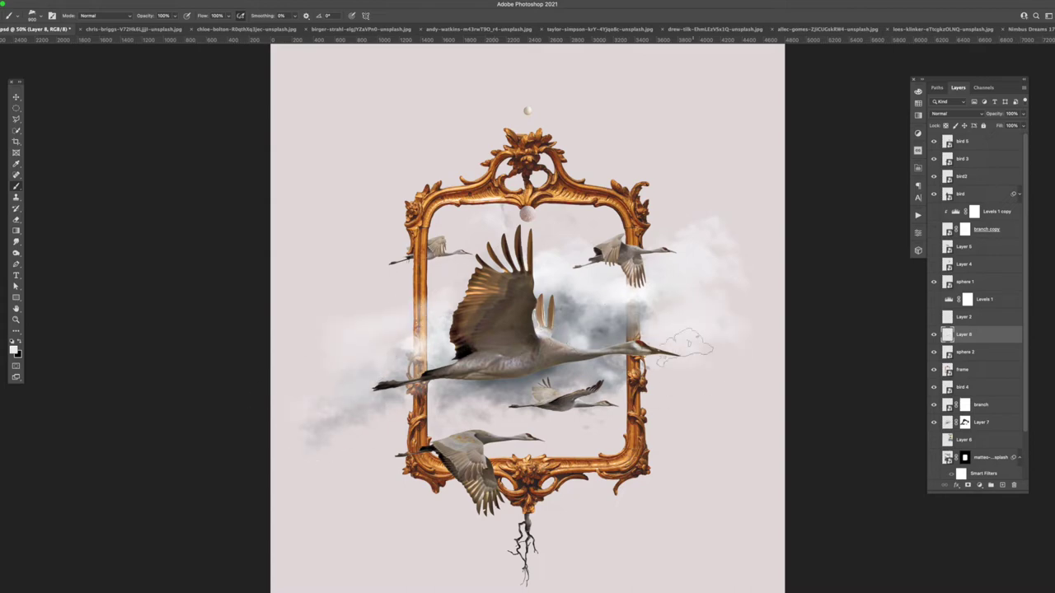
{"action": "left_click", "coordinate": [14, 350]}
{"action": "key", "text": "Return"}
{"action": "left_click", "coordinate": [704, 227]}
{"action": "left_click", "coordinate": [740, 214]}
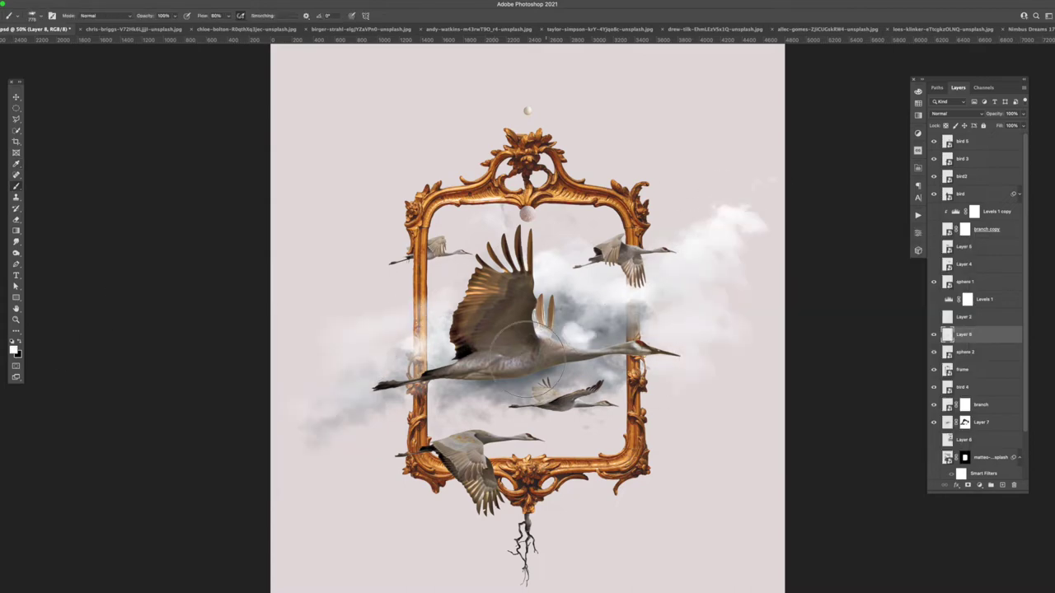
{"action": "left_click", "coordinate": [317, 412]}
{"action": "left_click_drag", "start_coordinate": [305, 429], "coordinate": [280, 461]}
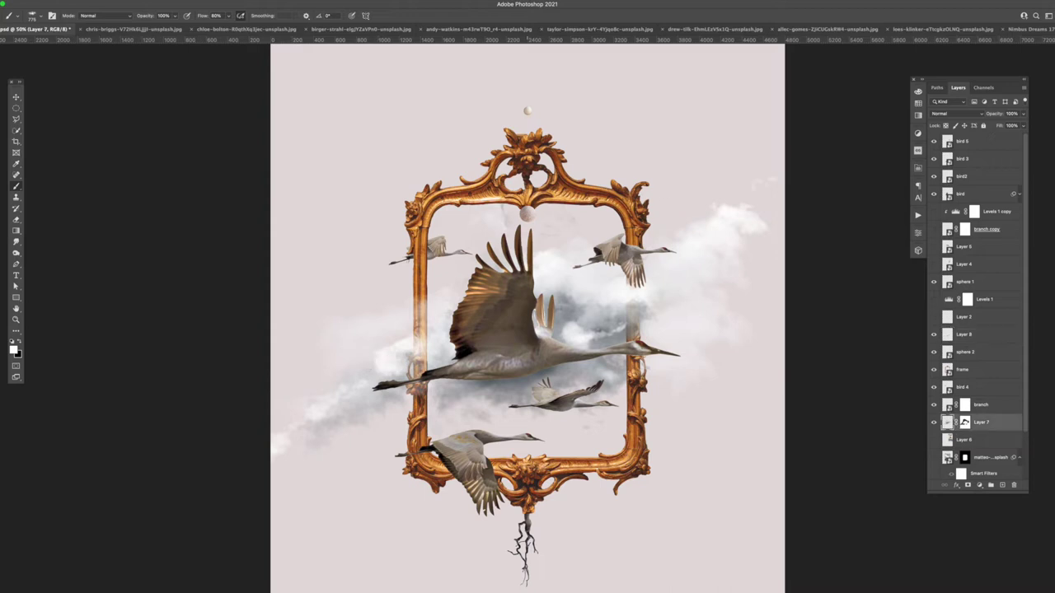
- Mask out cloud near the frame top and brush soft grey clouds left of the frame on a new layer
{"action": "left_click", "coordinate": [965, 421]}
{"action": "key", "text": "x"}
{"action": "left_click_drag", "start_coordinate": [495, 214], "coordinate": [502, 306]}
{"action": "key", "text": "ctrl+shift+alt+n"}
{"action": "key", "text": "x"}
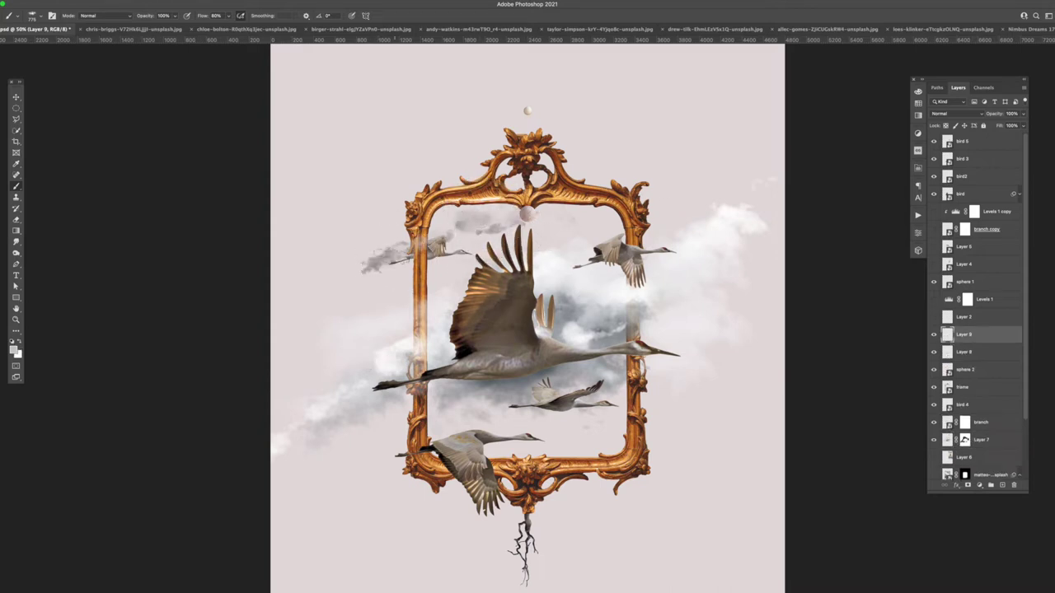
{"action": "left_click_drag", "start_coordinate": [412, 247], "coordinate": [322, 276]}
- Move Layer 9 beneath Layer 7 and add a cream colour fill blended in Soft Light
{"action": "left_click_drag", "start_coordinate": [964, 335], "coordinate": [973, 453]}
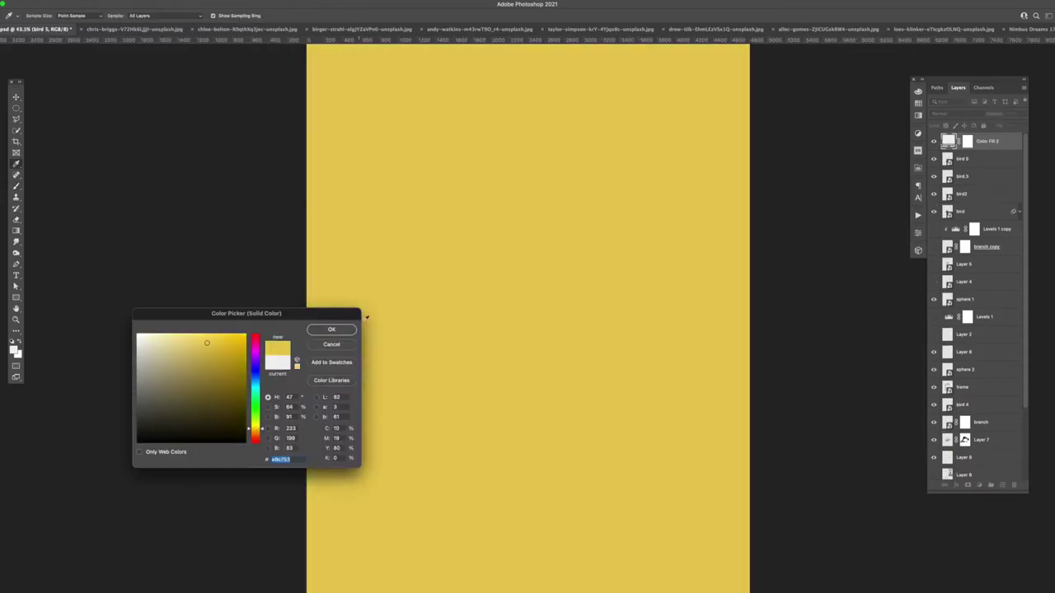
{"action": "left_click", "coordinate": [331, 329]}
{"action": "left_click", "coordinate": [956, 113]}
{"action": "left_click", "coordinate": [948, 234]}
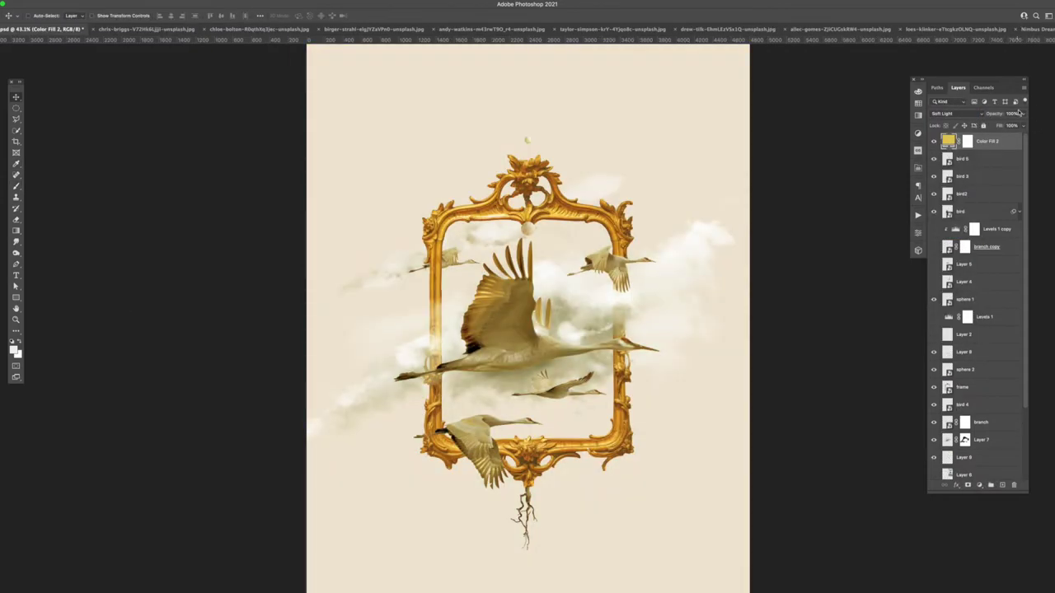
- Fill a new layer with rendered cloud noise and lower its opacity to 9%
{"action": "left_click", "coordinate": [340, 168]}
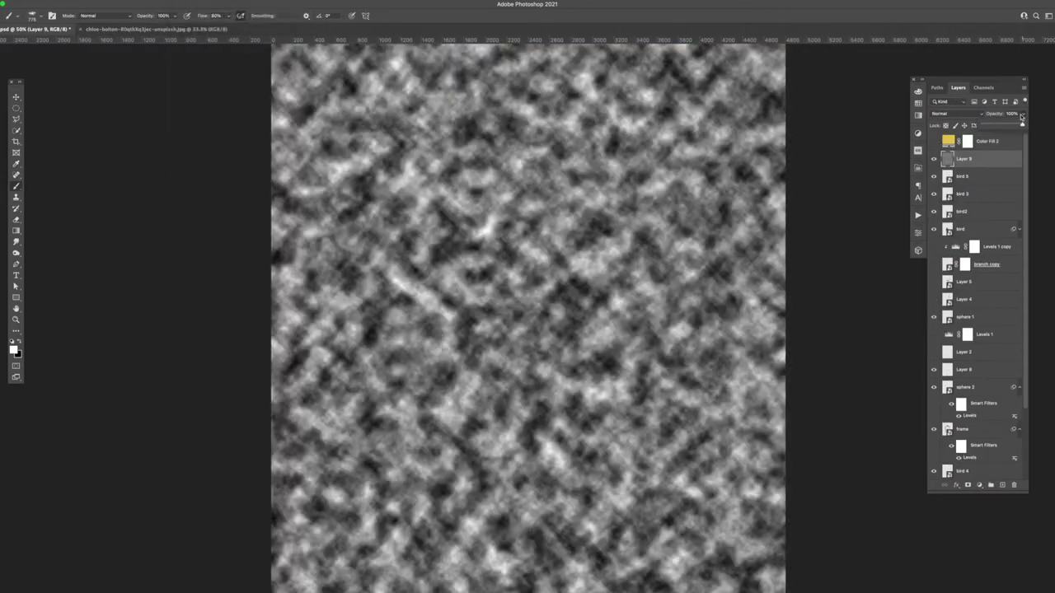
{"action": "left_click_drag", "start_coordinate": [987, 124], "coordinate": [986, 124]}
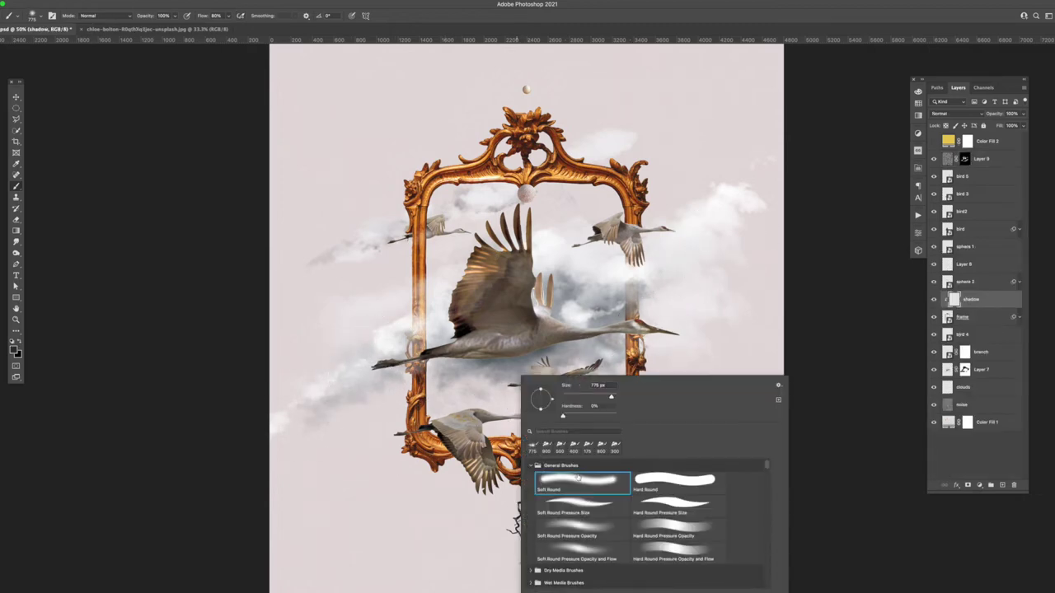
- Dismiss the brush preset picker, scroll the view, and switch to the Move tool
{"action": "key", "text": "Escape"}
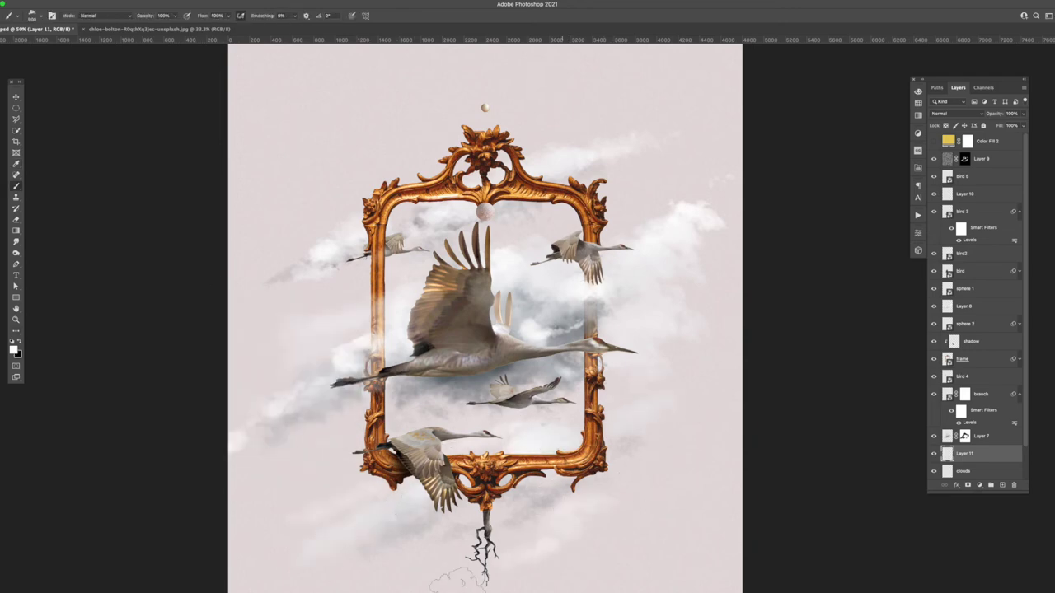
{"action": "scroll", "coordinate": [586, 330], "scroll_direction": "left", "scroll_amount": 3}
{"action": "key", "text": "v"}
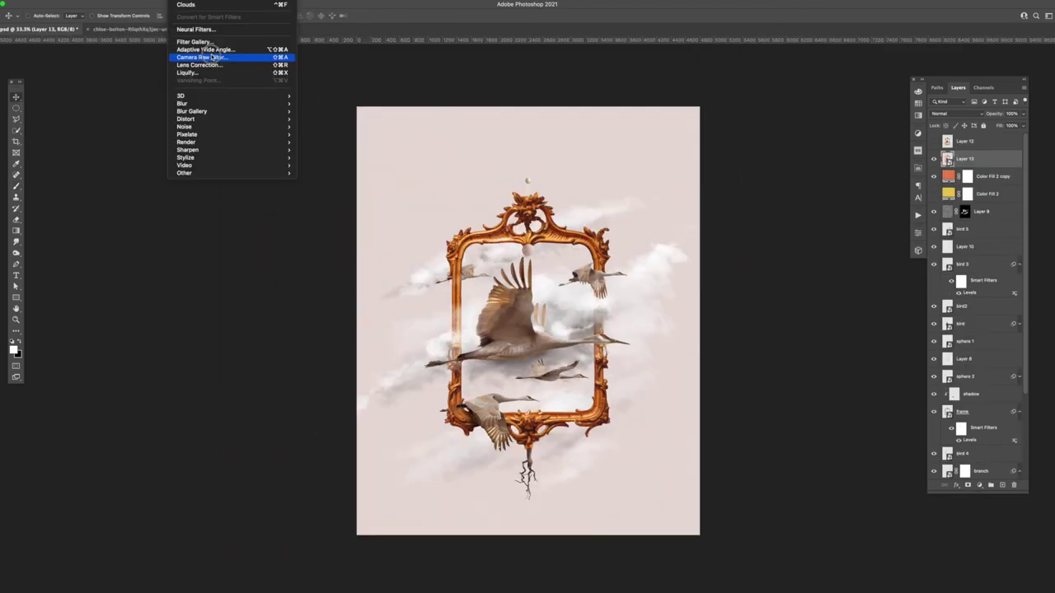
- In the Camera Raw Filter on the merged layer, set orange Saturation to -100 in Color Mixer
{"action": "left_click", "coordinate": [213, 58]}
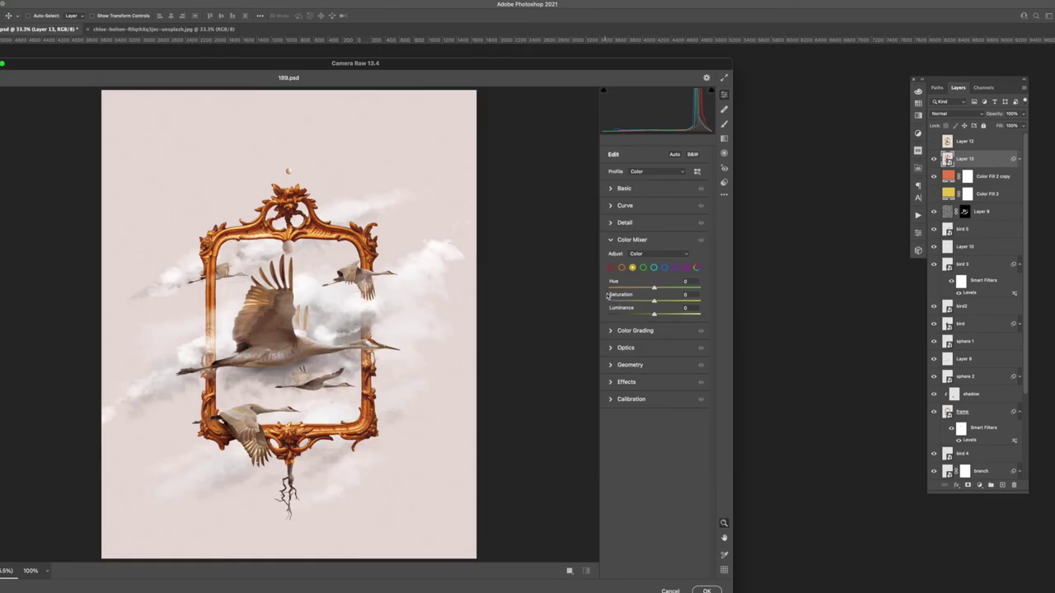
{"action": "left_click", "coordinate": [623, 189]}
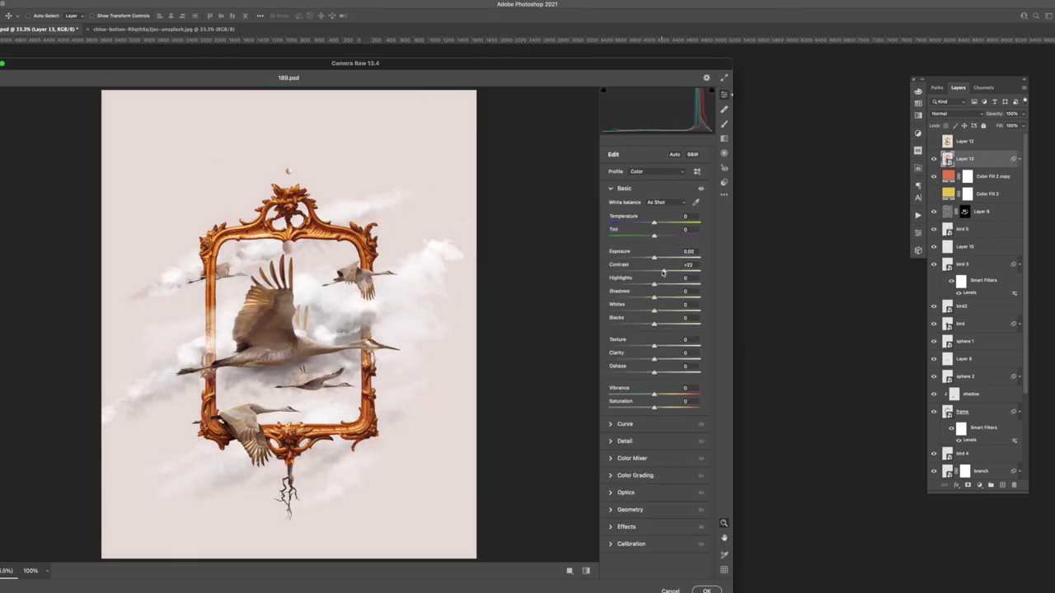
{"action": "left_click", "coordinate": [624, 458]}
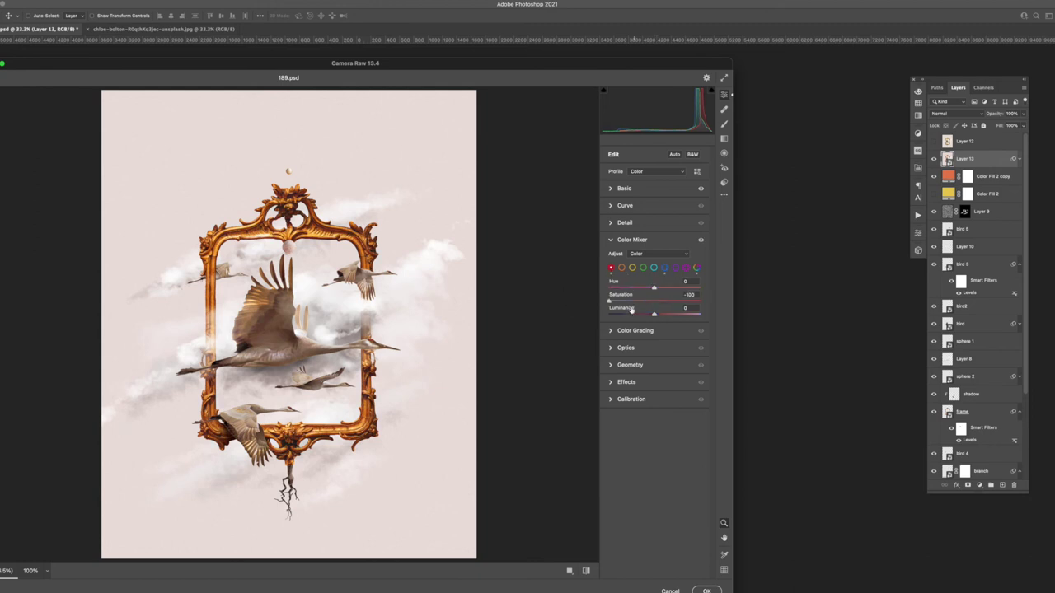
{"action": "left_click", "coordinate": [622, 268]}
{"action": "left_click_drag", "start_coordinate": [653, 300], "coordinate": [595, 300]}
- Tint the shadows purple in Color Grading (hue 258, saturation 96) and review the Detail settings
{"action": "left_click", "coordinate": [634, 330]}
{"action": "left_click_drag", "start_coordinate": [626, 385], "coordinate": [625, 395]}
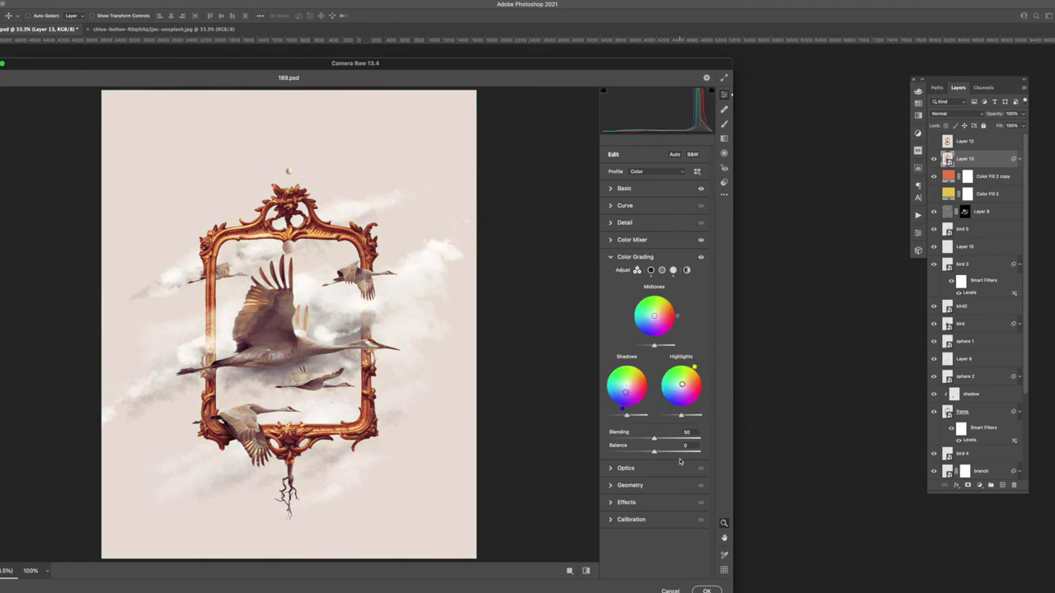
{"action": "left_click", "coordinate": [634, 256]}
{"action": "left_click", "coordinate": [625, 223]}
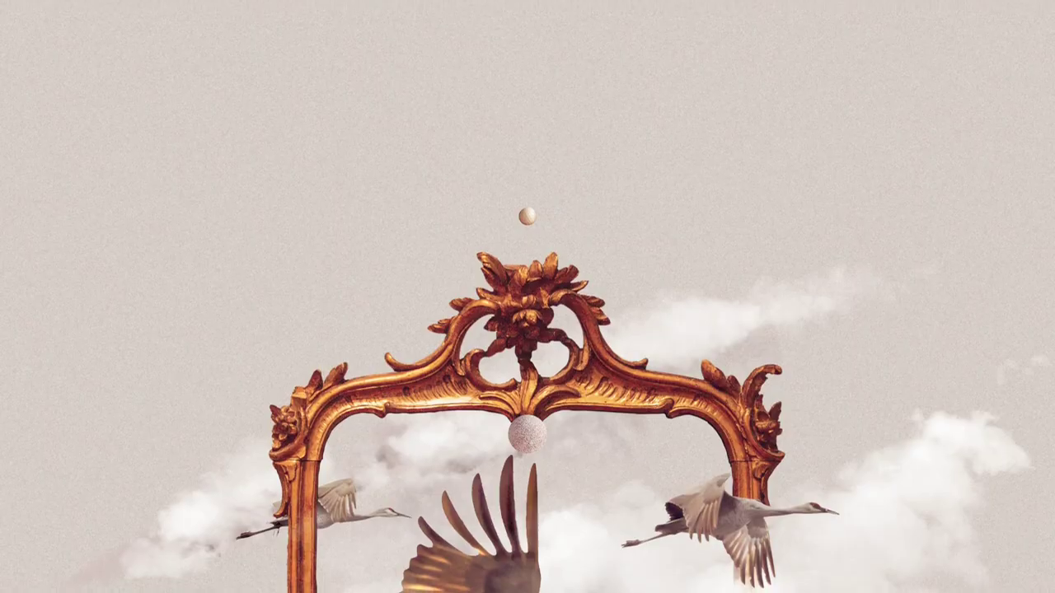